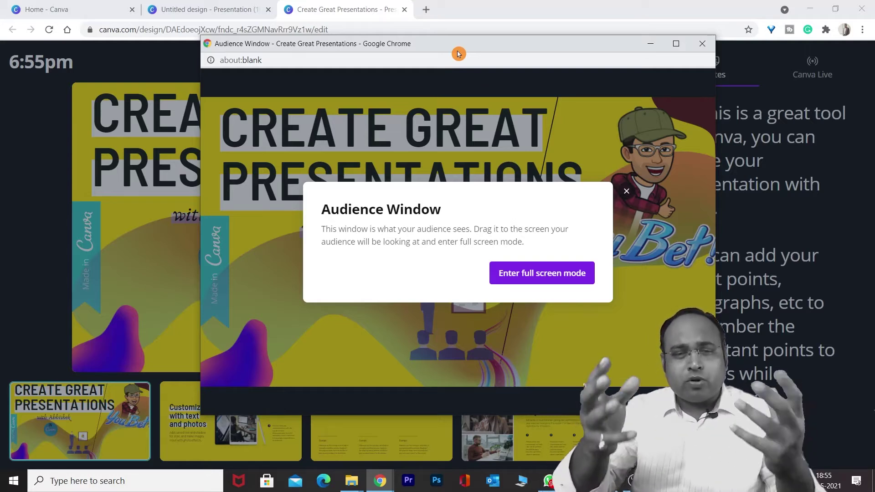
drag(471, 45, 391, 43)
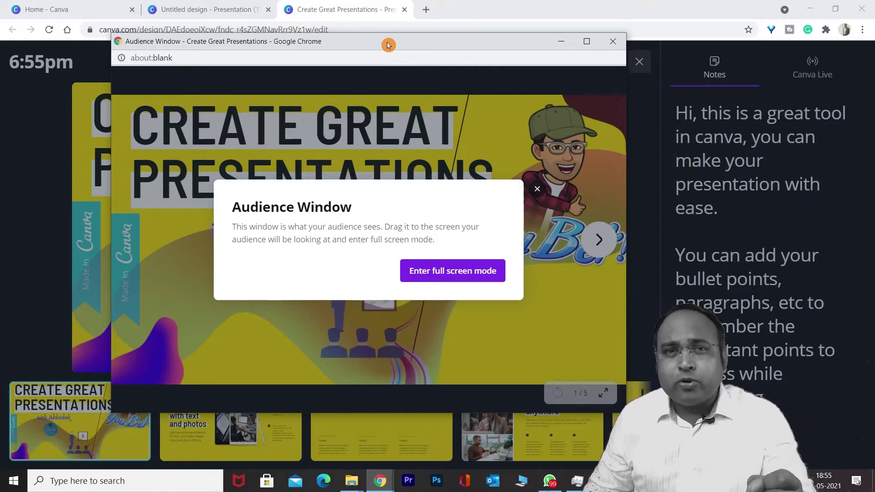
drag(387, 45, 453, 53)
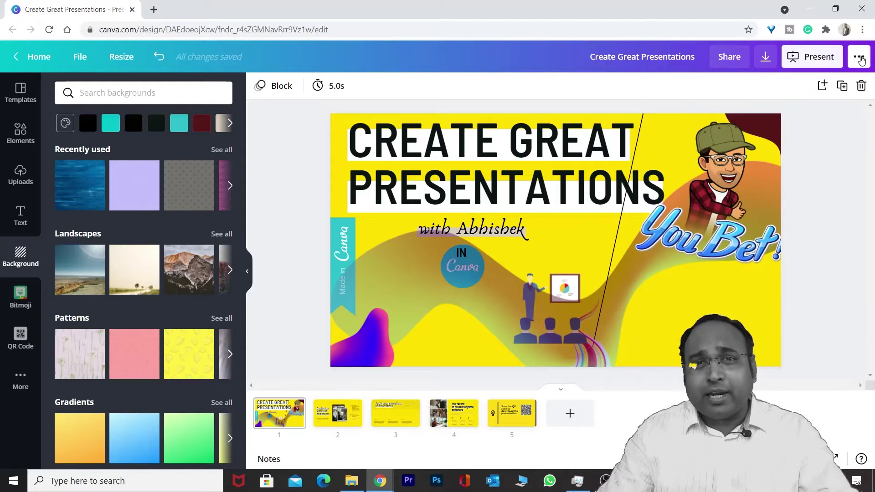
Step: Publish the design as a website with the Presentation web style and open the website
click(859, 58)
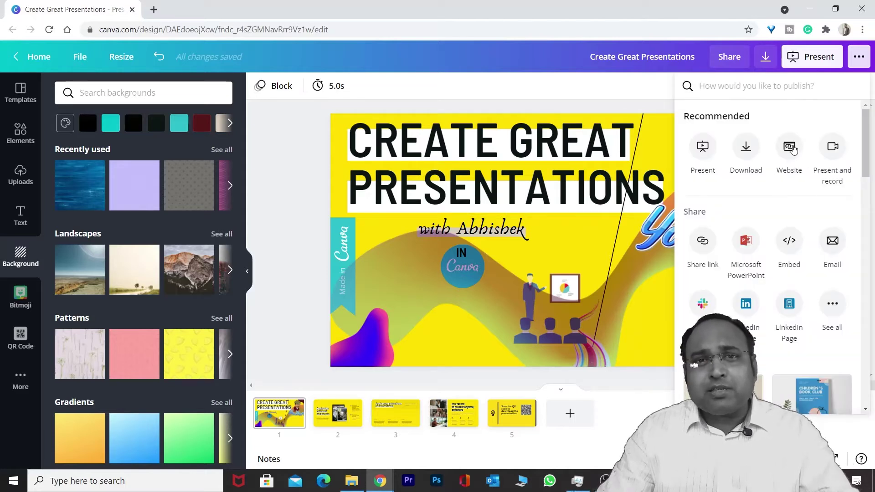
click(790, 155)
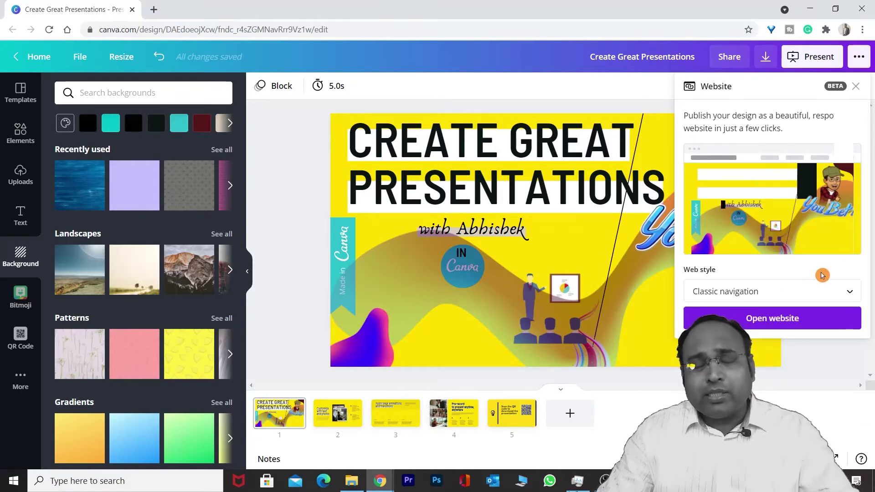
click(832, 287)
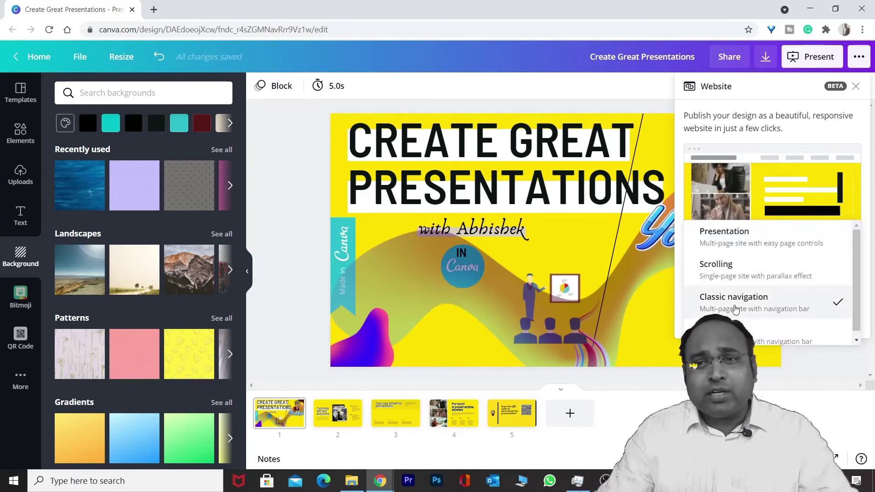
scroll(729, 306, down, 1)
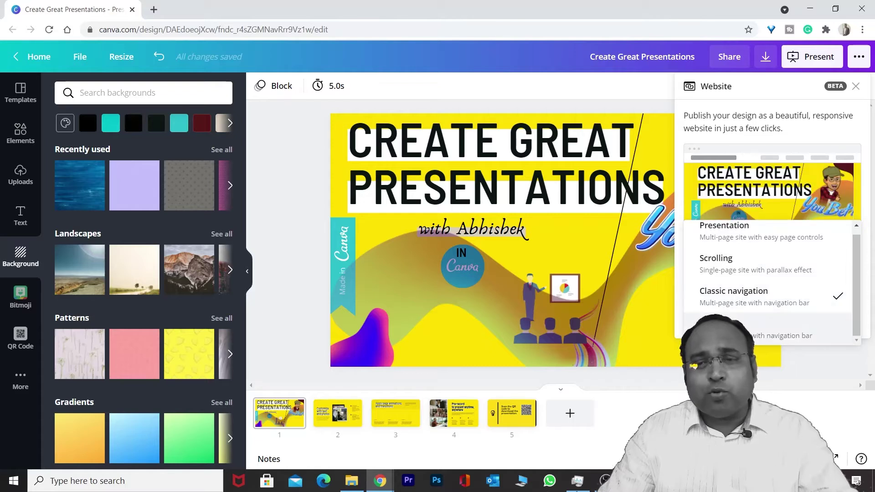
scroll(753, 246, up, 1)
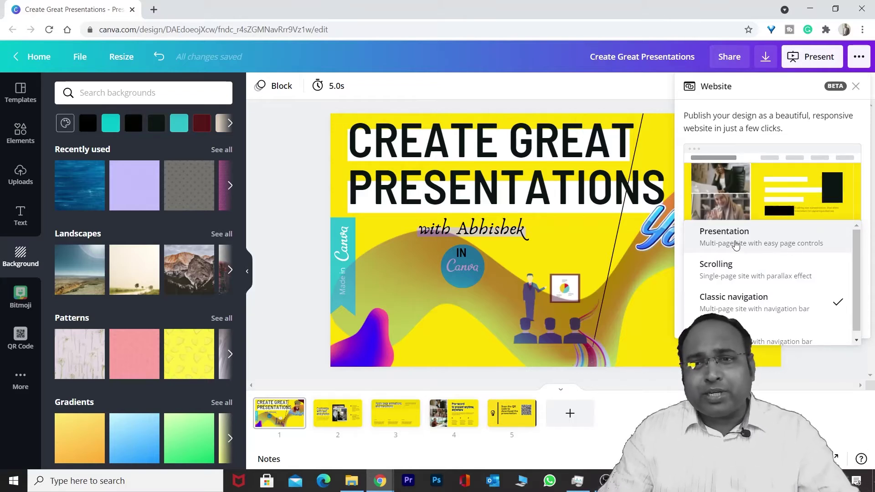
click(737, 243)
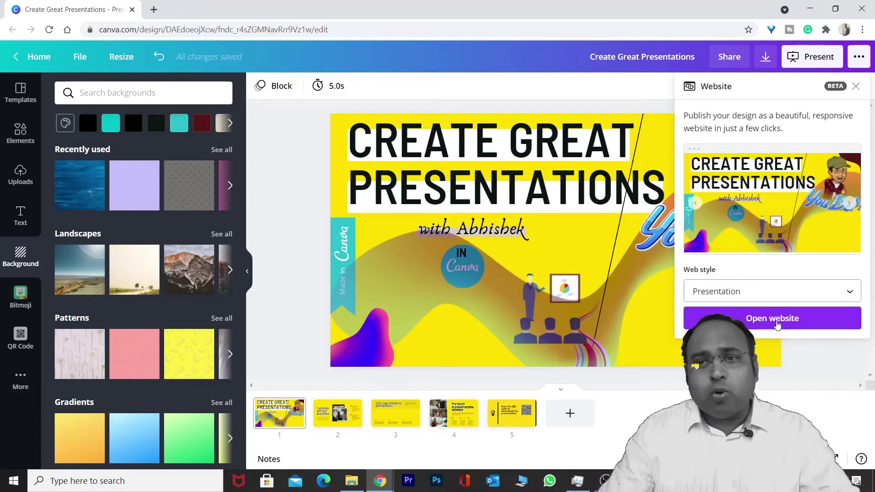
click(777, 319)
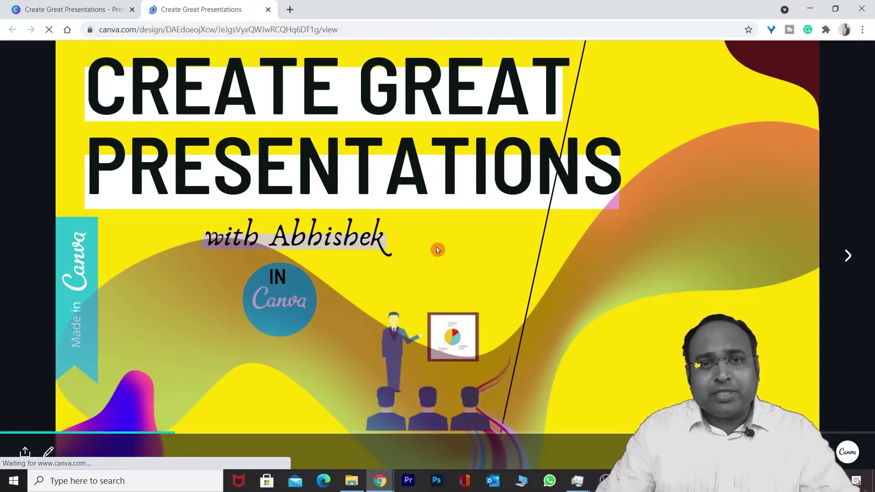
Step: Advance the published website to its third page and copy the page's web address
click(847, 256)
click(847, 257)
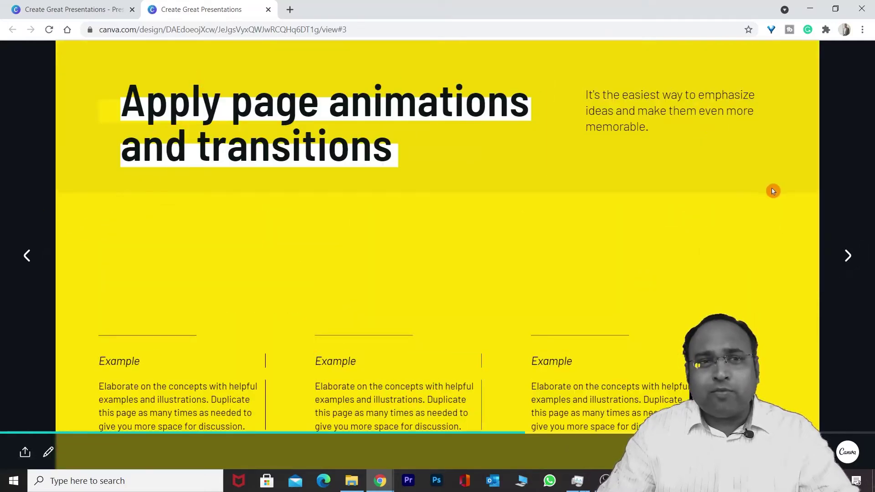
click(362, 30)
right_click(332, 29)
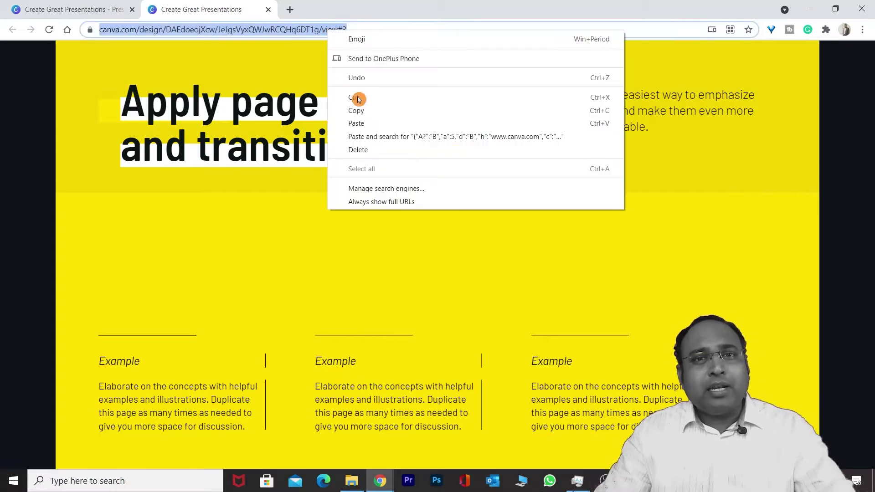
click(360, 114)
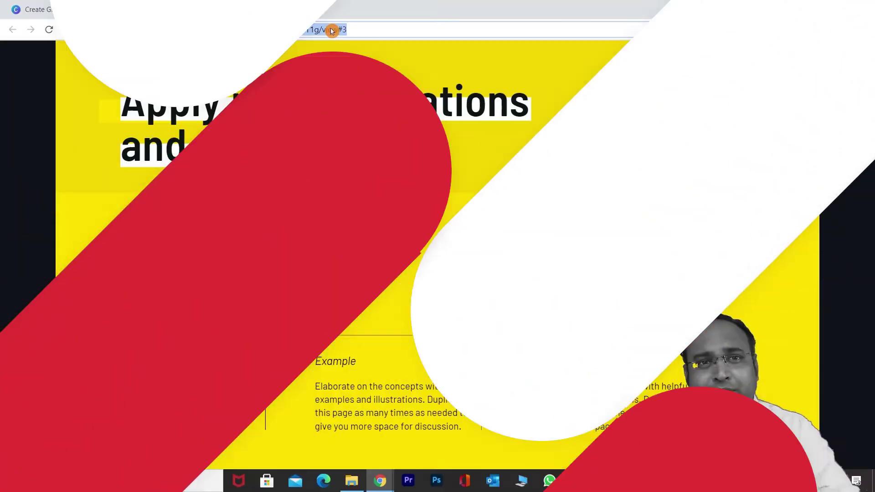
right_click(332, 30)
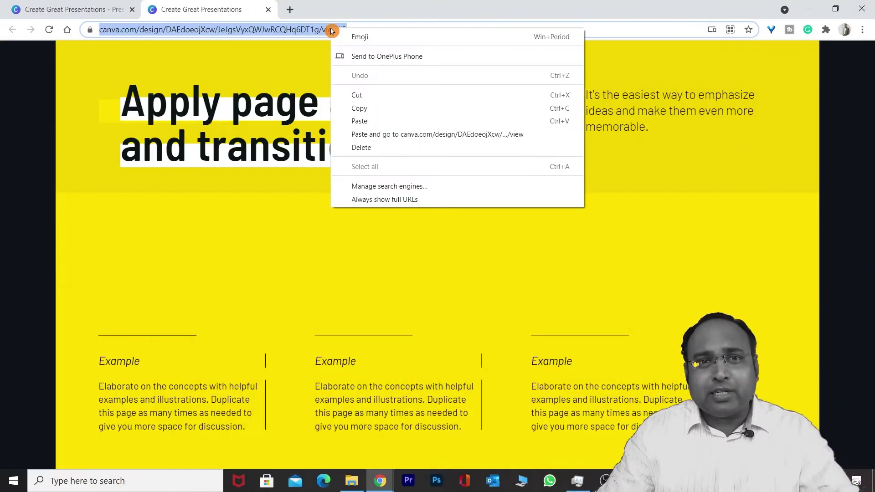
click(359, 108)
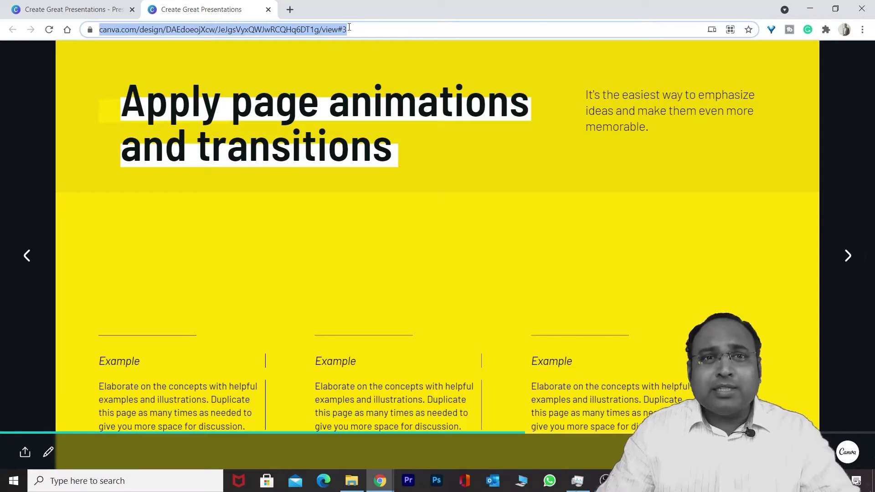
right_click(333, 30)
click(371, 105)
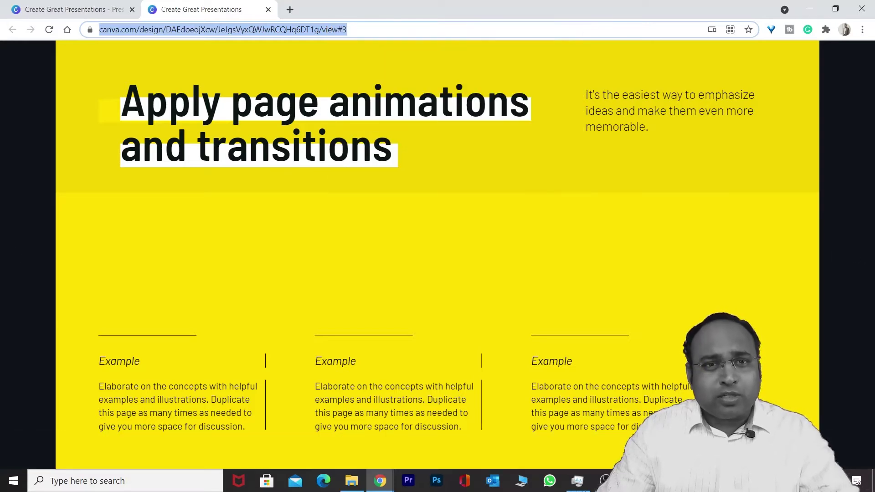
Step: Return to the design editor and generate a QR code from the copied website address on page 5
click(101, 12)
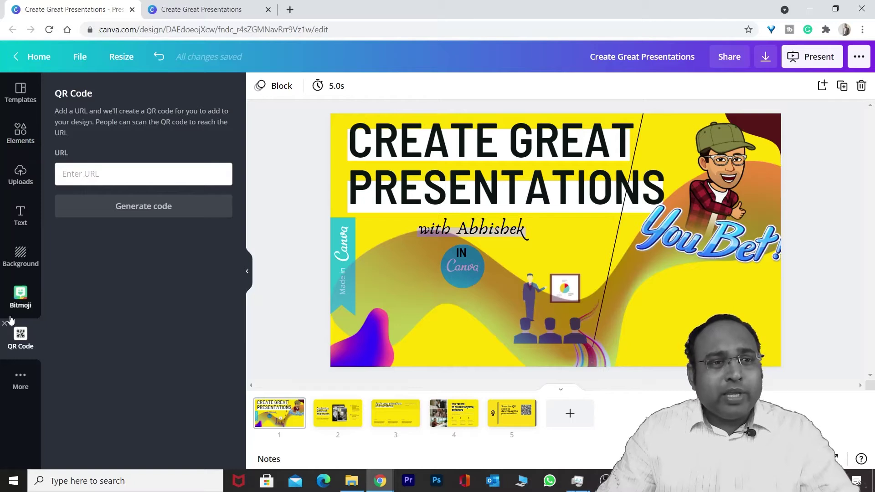
click(21, 379)
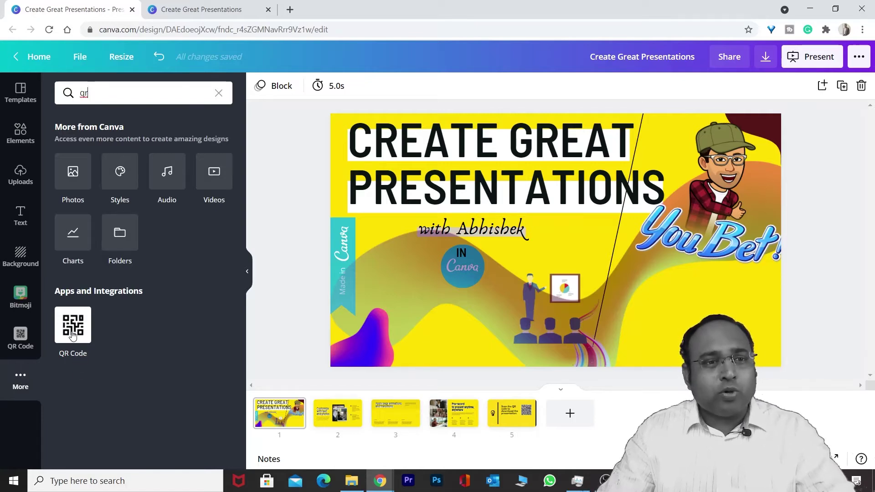
click(20, 339)
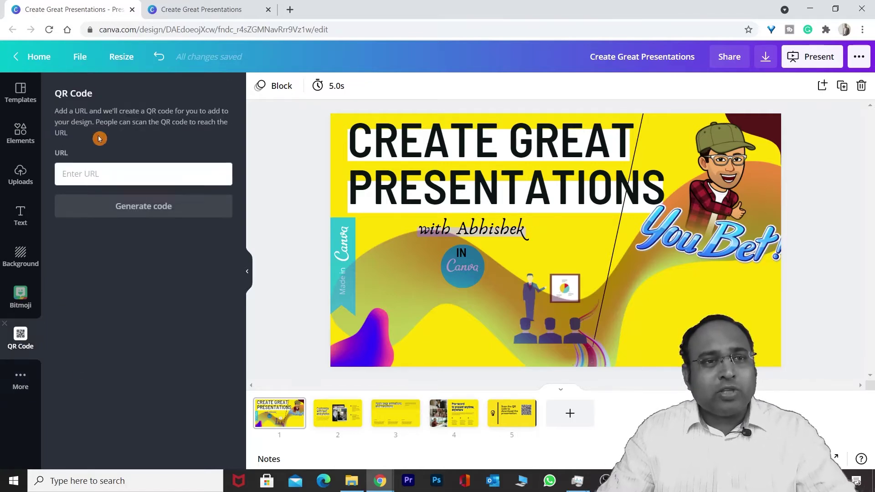
click(91, 175)
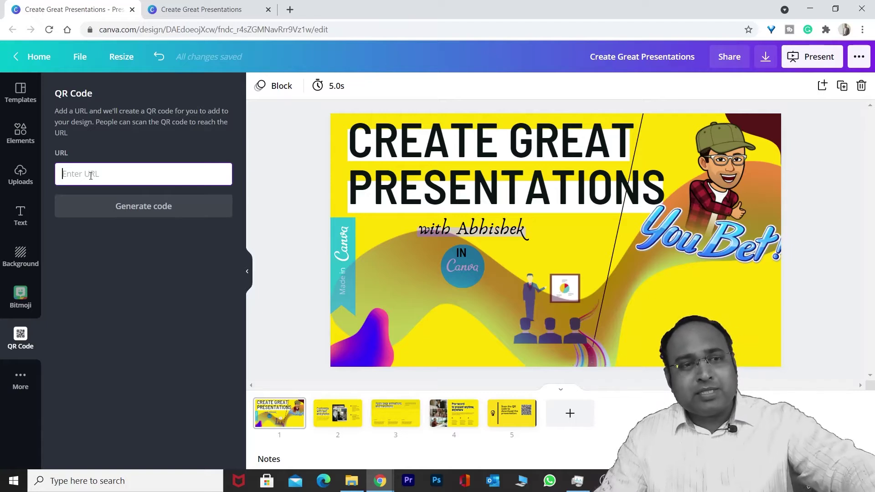
key(ctrl+v)
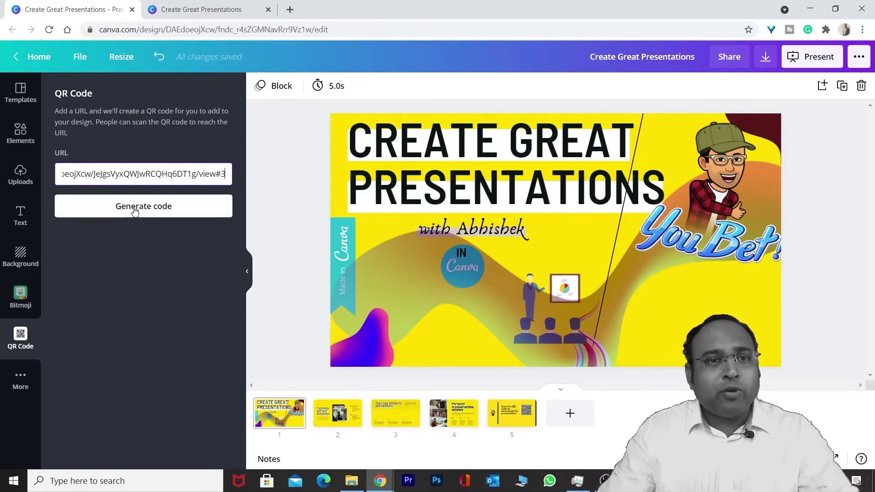
click(515, 417)
click(154, 211)
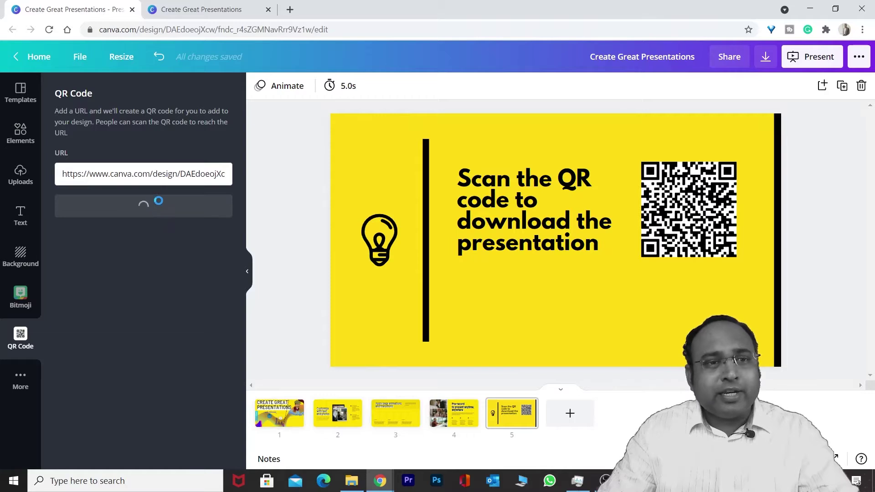
Step: Move the newly generated QR code around the lower part of page 5, then delete it
drag(591, 238, 621, 280)
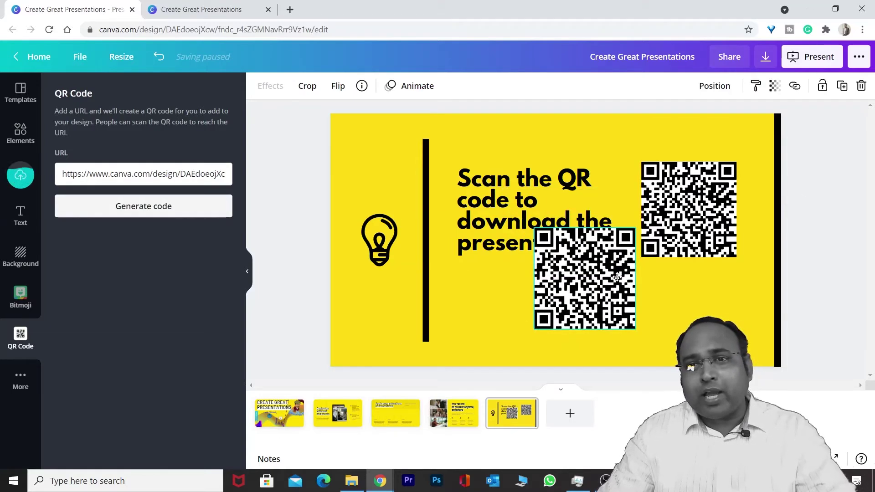
click(566, 274)
drag(532, 278, 487, 271)
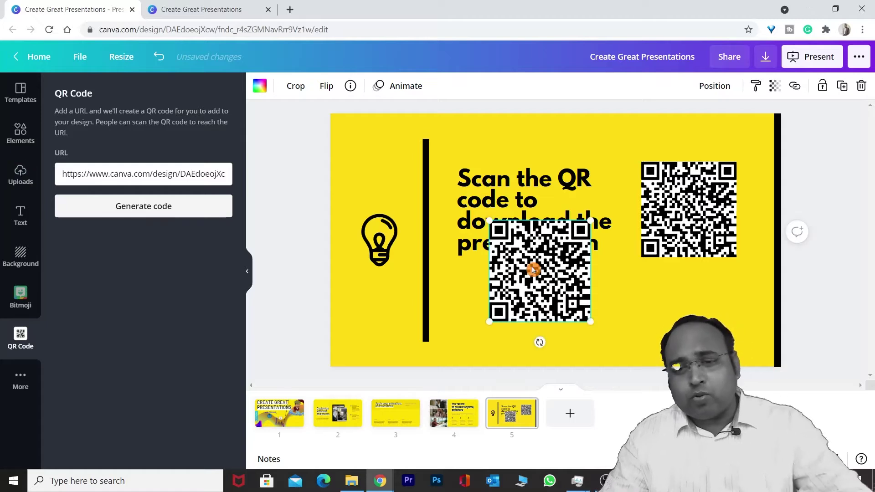
key(Delete)
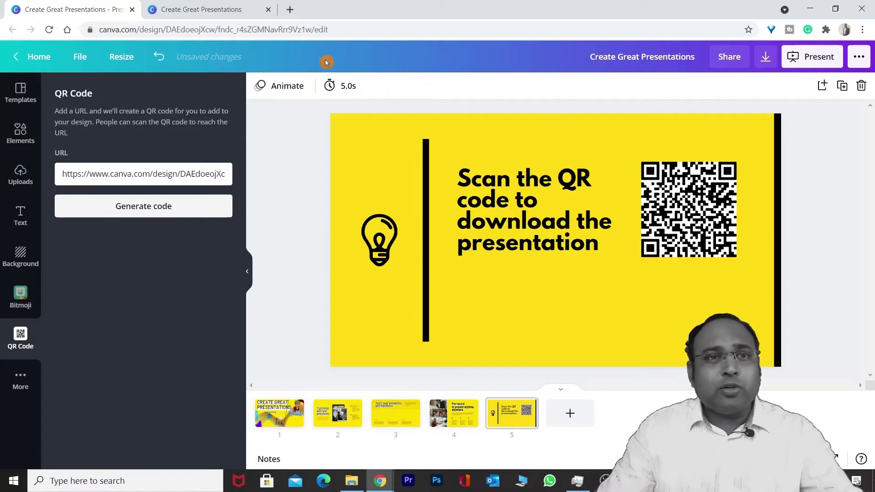
Step: Close the published page and reopen the design as a website with the Scrolling web style
click(199, 9)
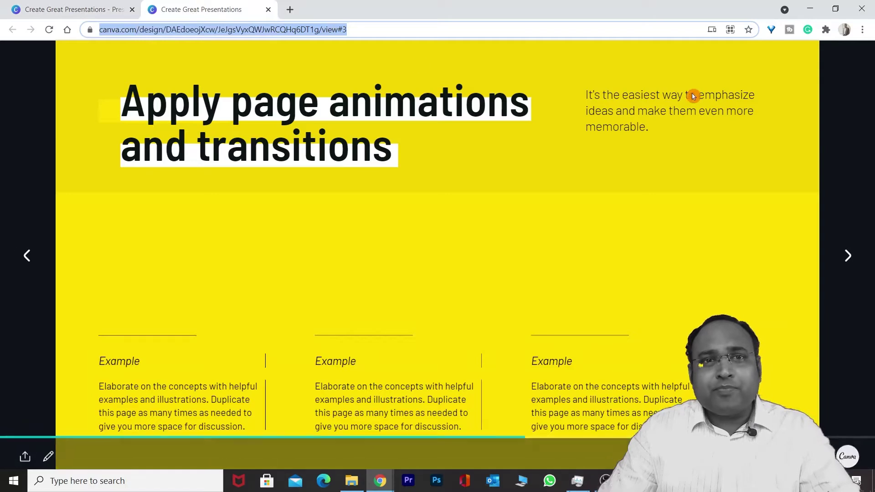
click(269, 11)
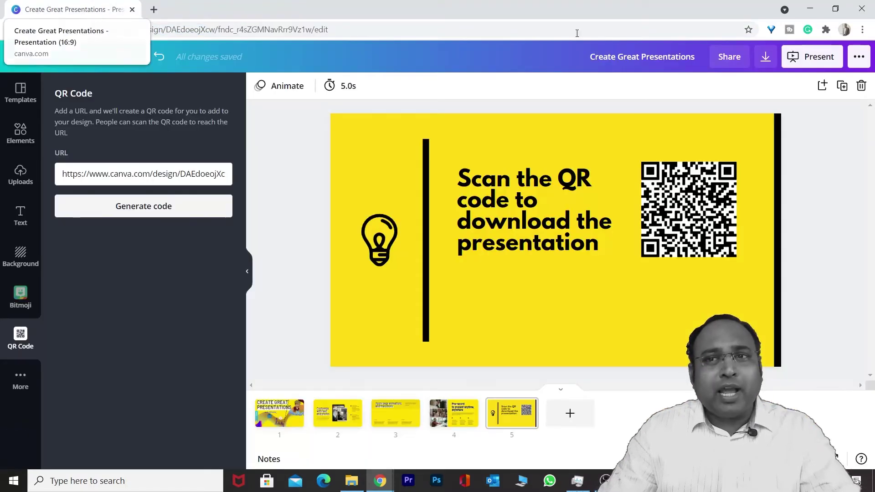
click(856, 57)
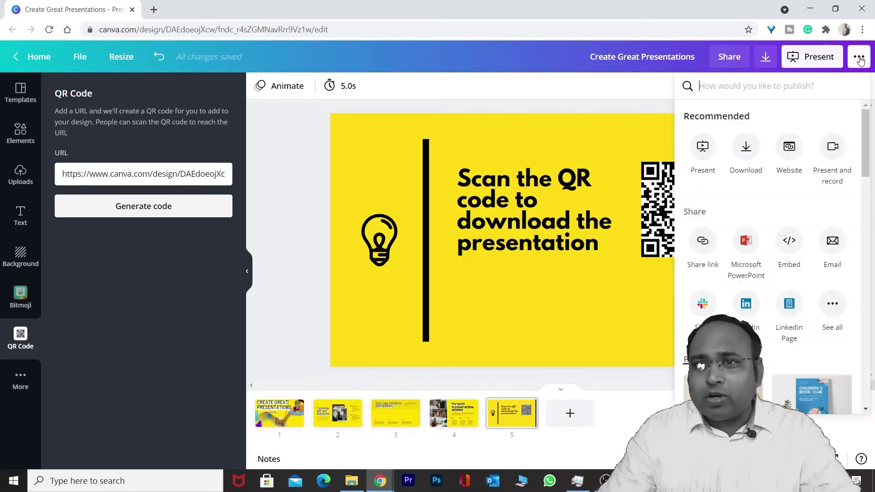
click(789, 152)
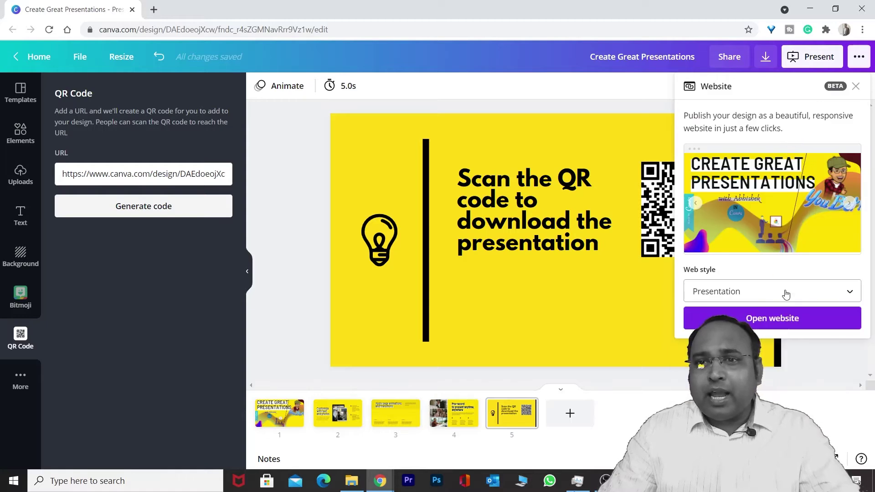
click(849, 294)
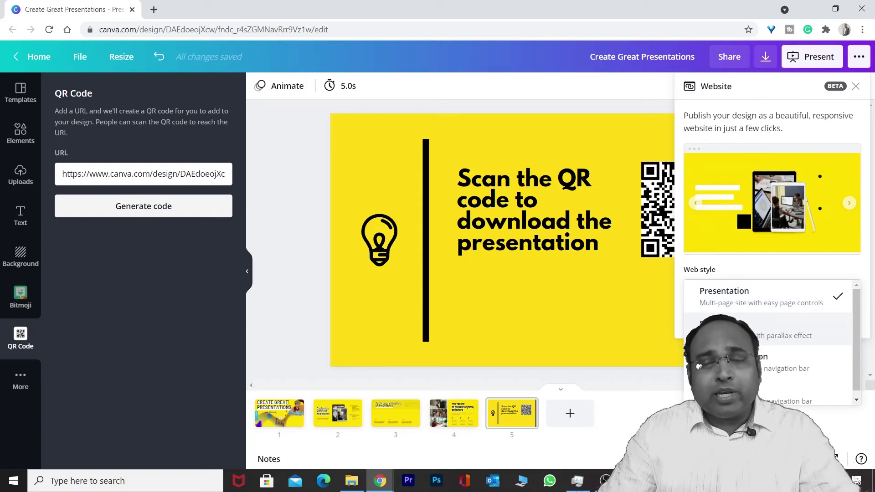
click(802, 329)
click(772, 318)
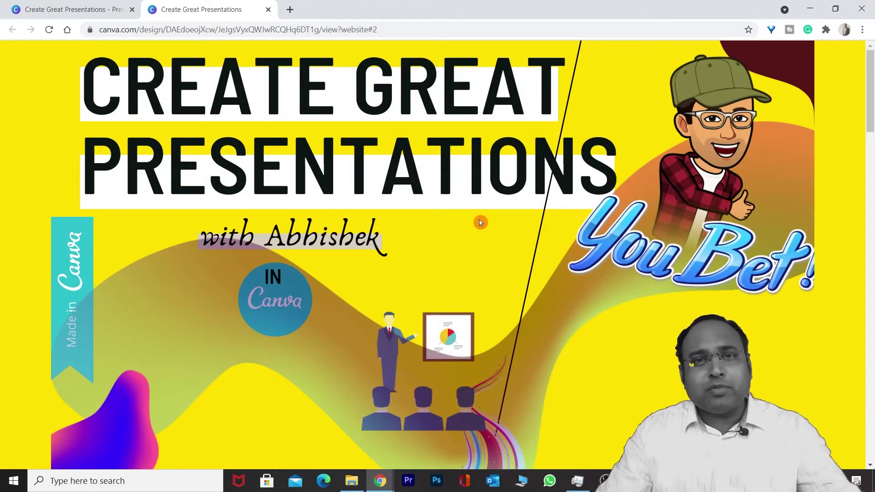
Step: Look through the scrolling website down to the QR code section, then close it
scroll(481, 222, down, 5)
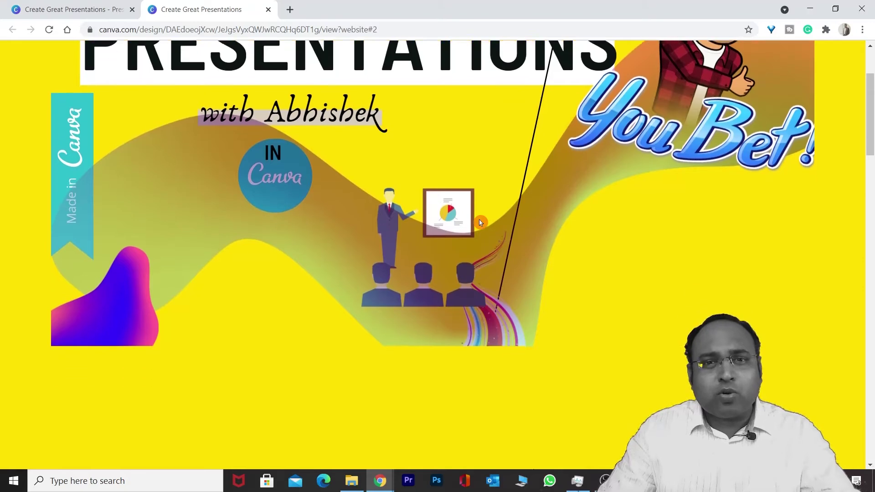
scroll(480, 224, down, 10)
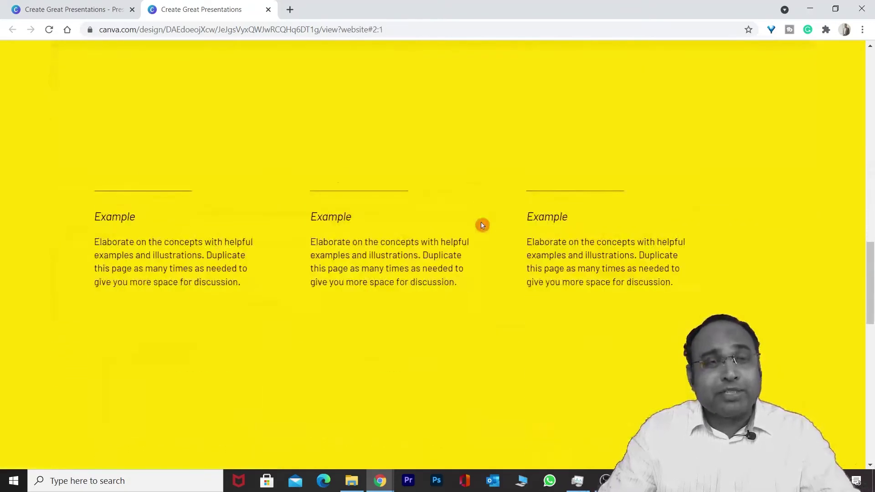
scroll(482, 226, down, 5)
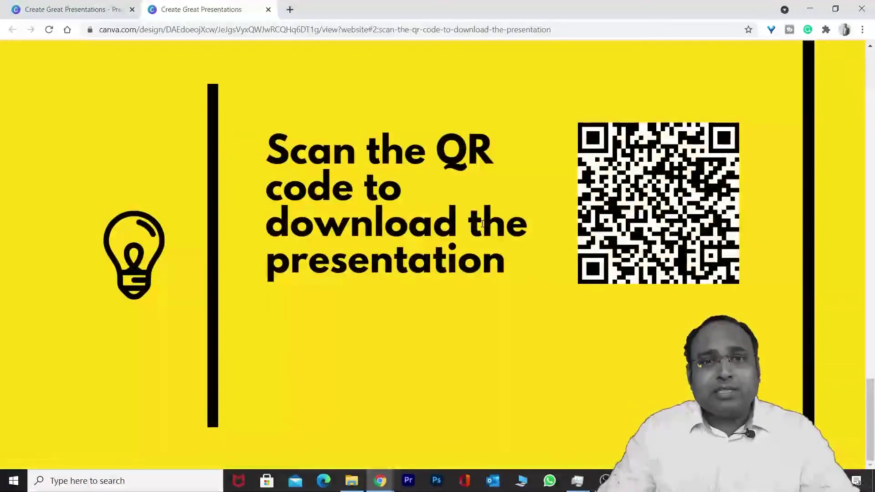
scroll(482, 223, up, 5)
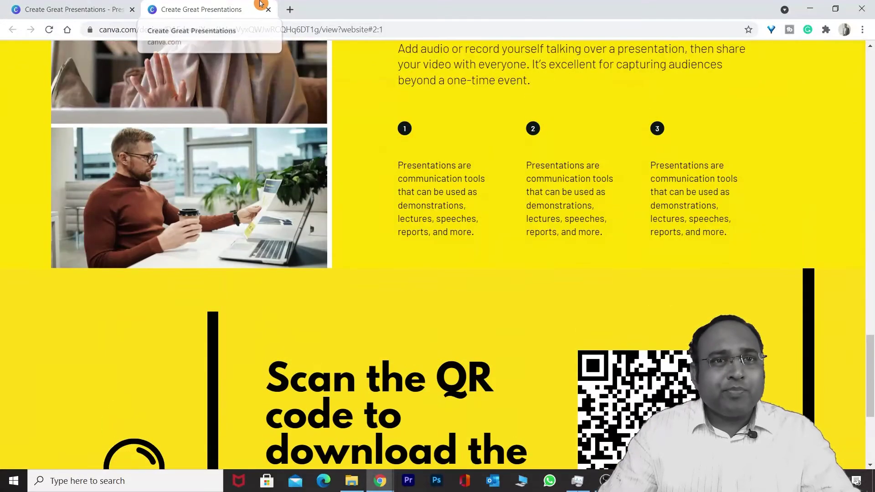
click(270, 10)
Step: Set the web style to Classic navigation and open the design as a website
click(770, 292)
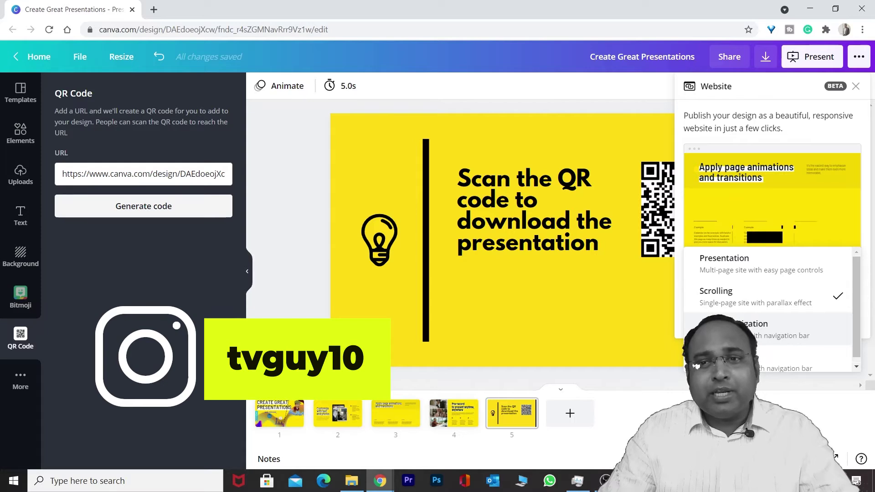
click(765, 325)
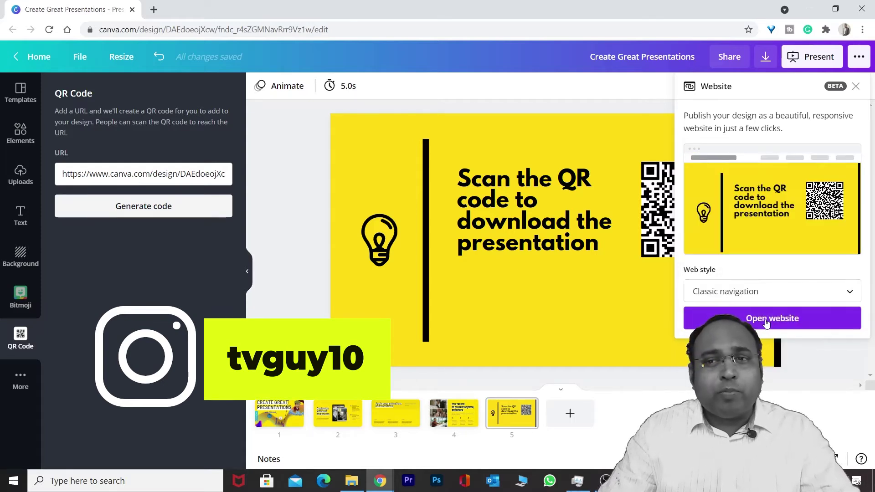
click(765, 319)
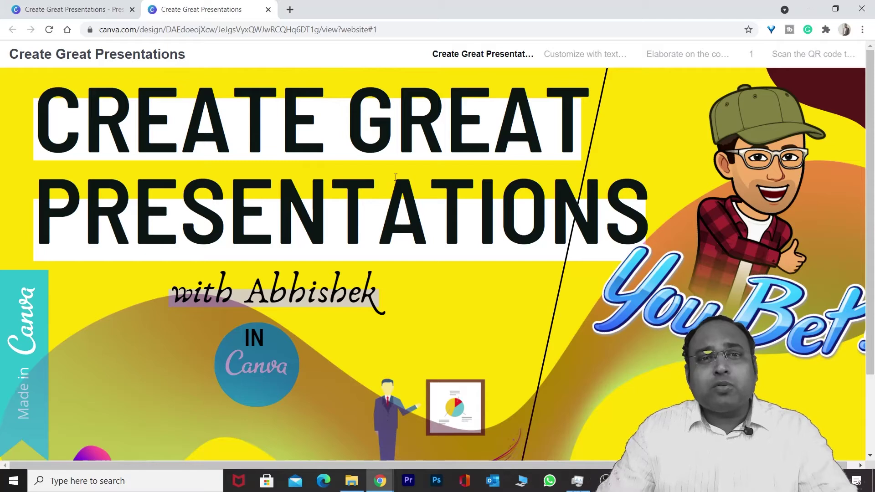
Step: Browse the classic navigation website's text and photos, Elaborate and QR code sections through its page links, and close the site
click(581, 55)
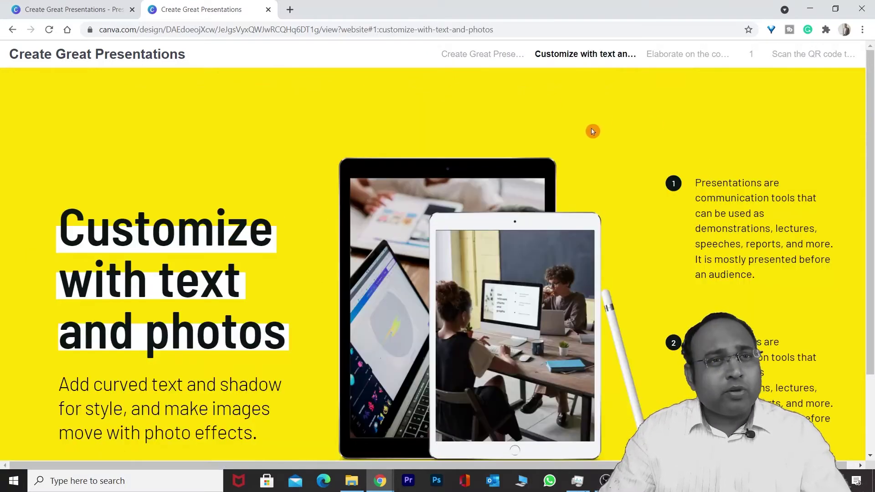
click(677, 55)
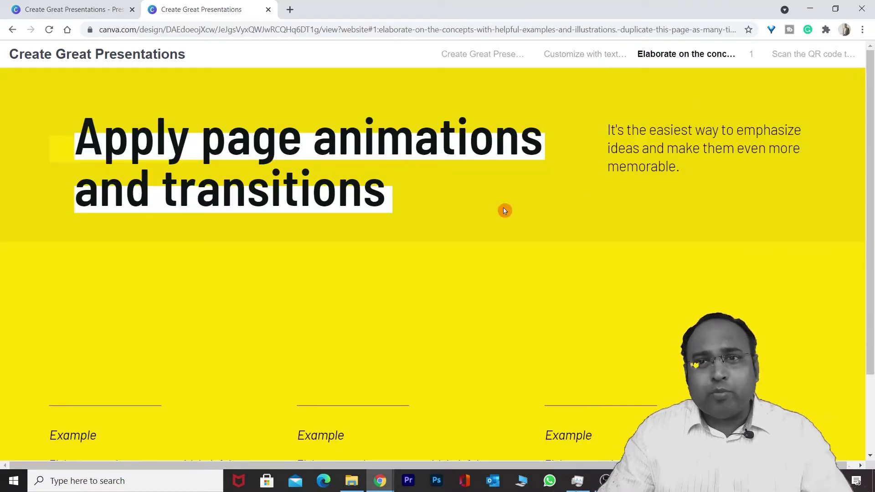
click(810, 57)
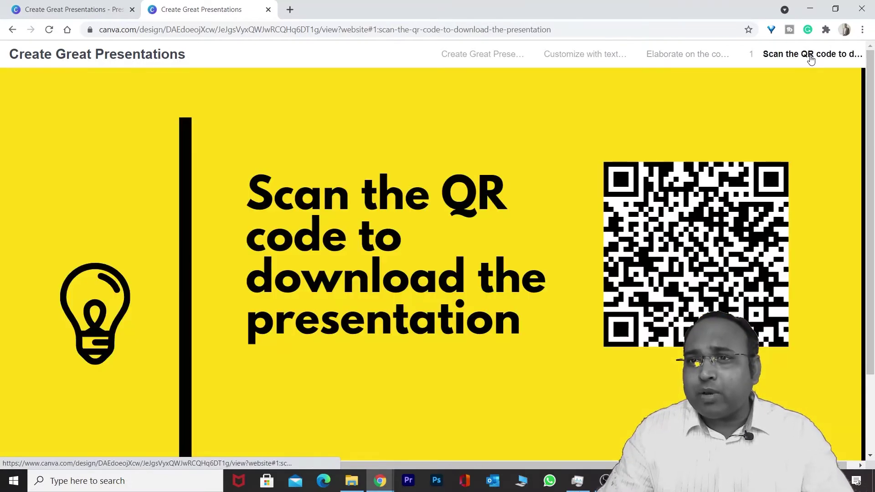
scroll(588, 272, down, 2)
scroll(585, 278, up, 2)
scroll(586, 254, down, 2)
scroll(592, 259, up, 2)
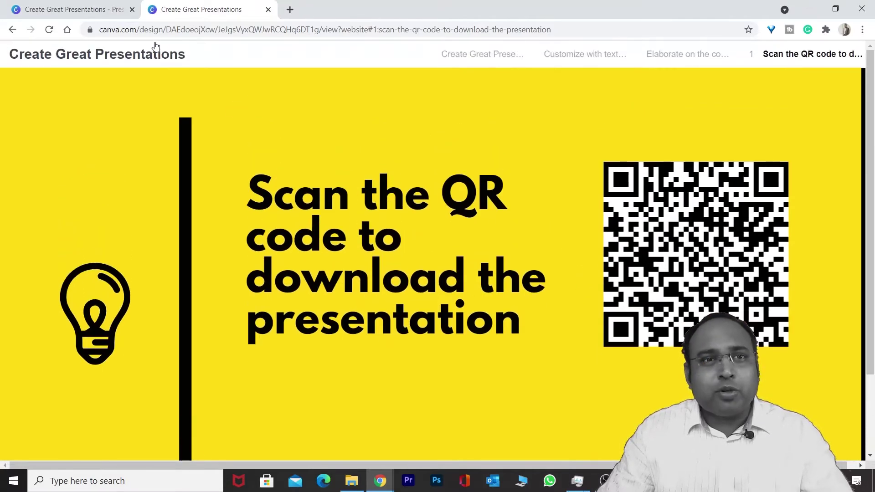
click(268, 10)
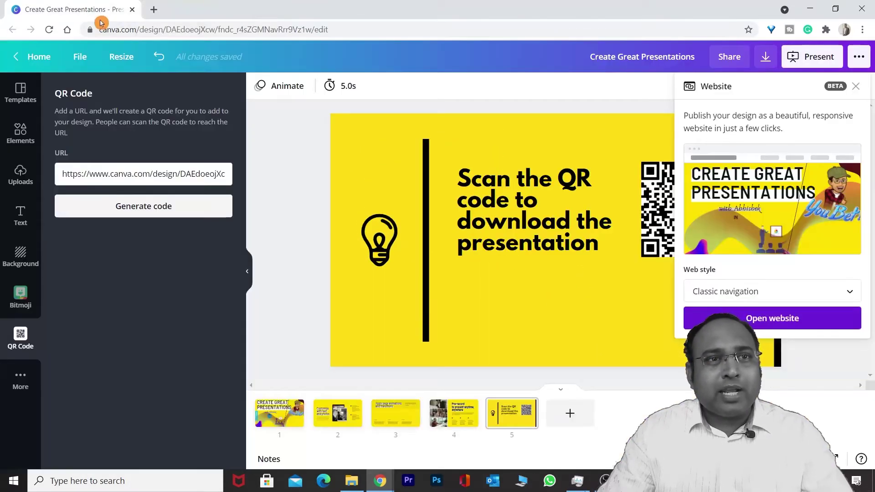
Step: Change the web style to Standard and open the design as a website
click(816, 292)
click(770, 325)
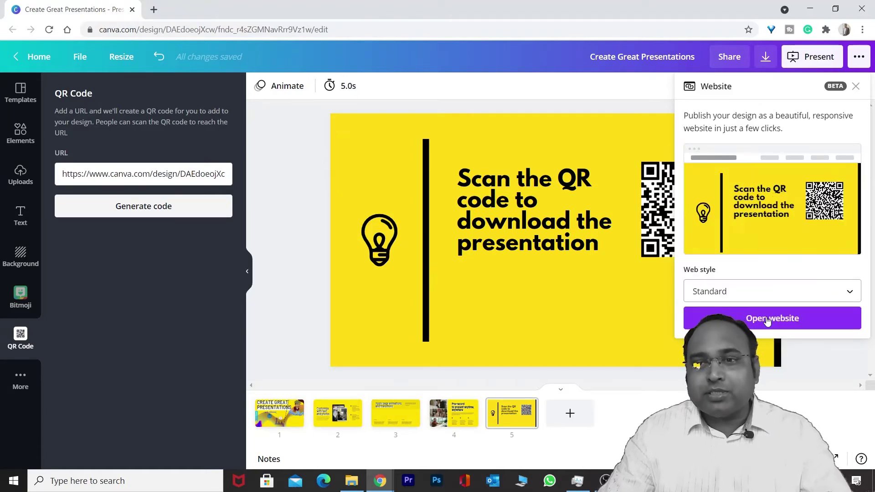
click(771, 315)
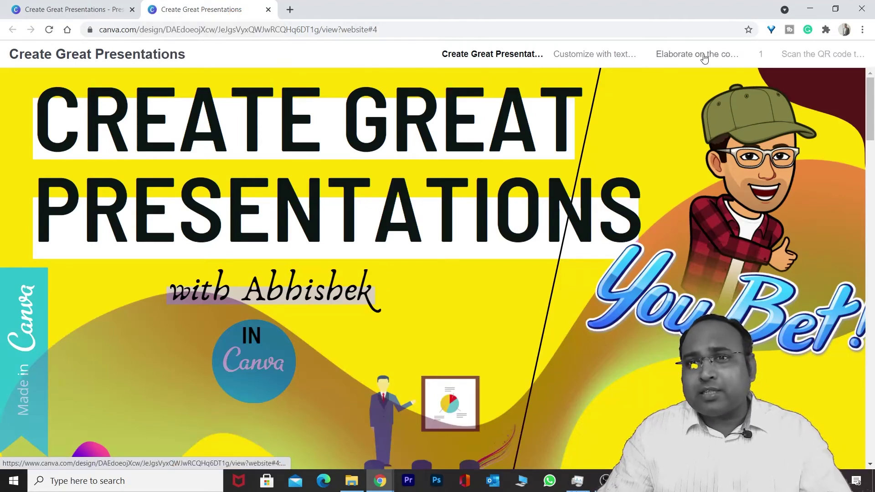
Step: Look through the Standard website, jump to its Customize with text and photos section, and close the site
scroll(514, 233, down, 15)
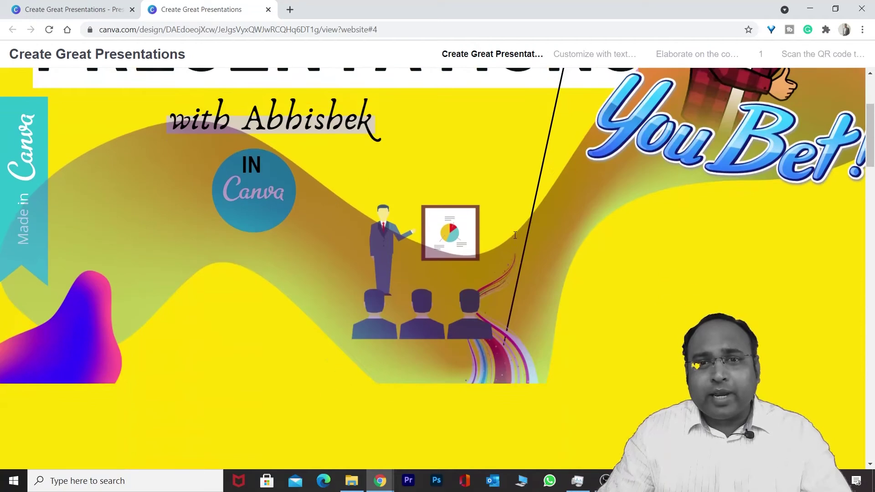
scroll(519, 234, down, 10)
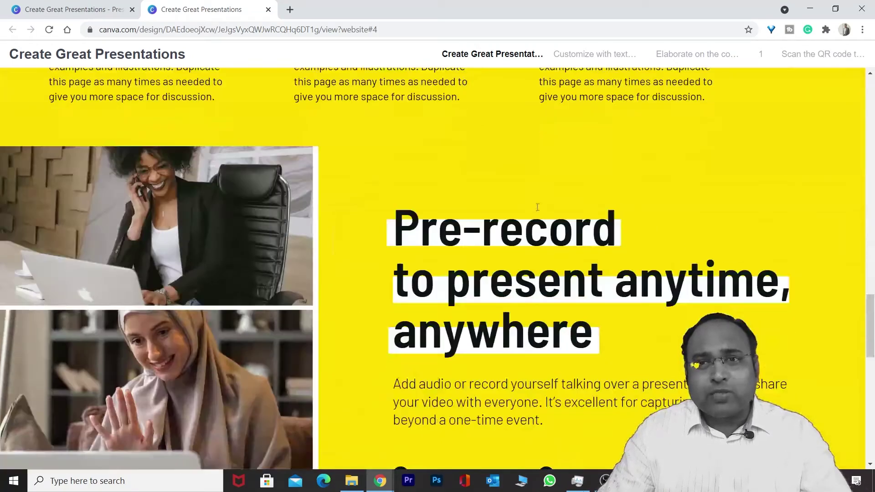
click(578, 56)
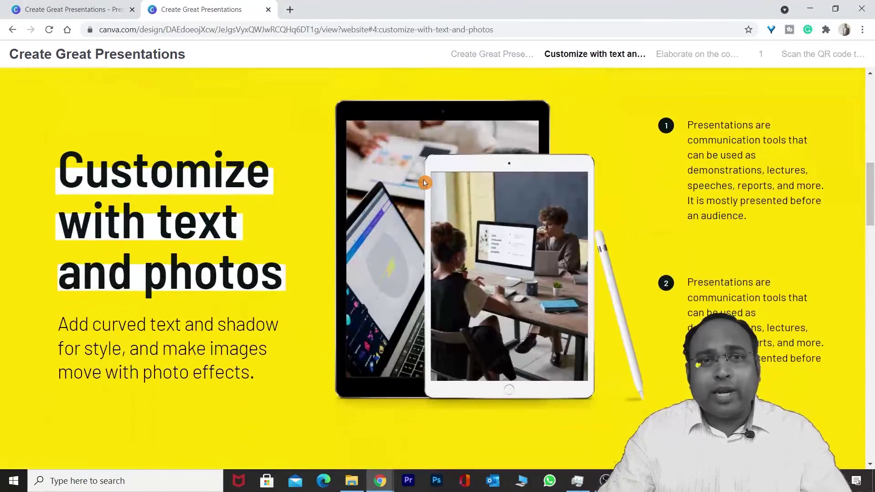
click(268, 9)
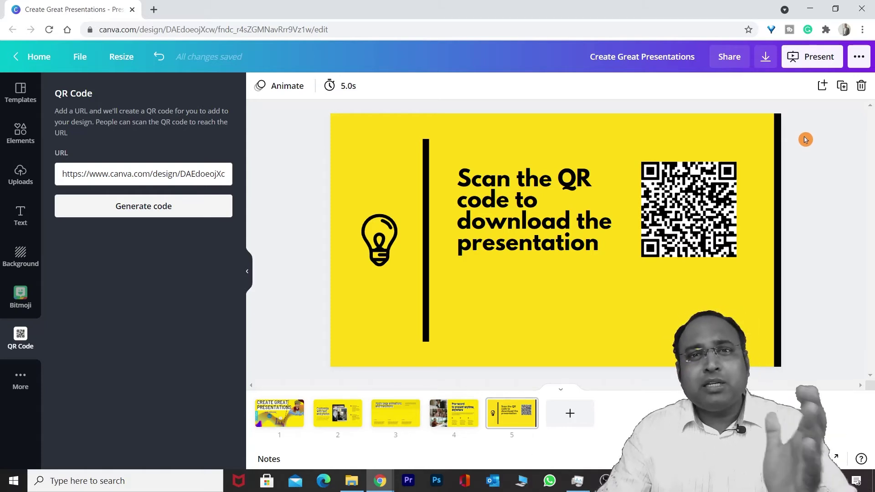
Step: Download all 5 pages of the design as a Microsoft PowerPoint document
click(859, 57)
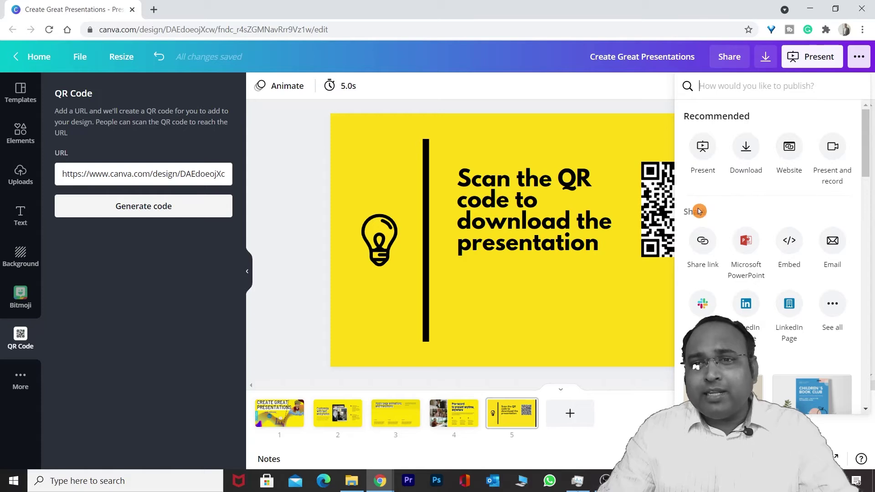
click(746, 243)
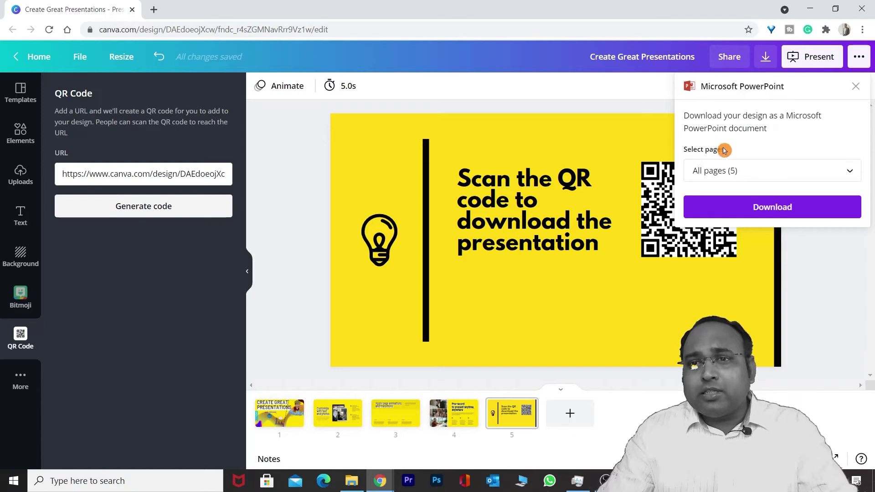
click(773, 210)
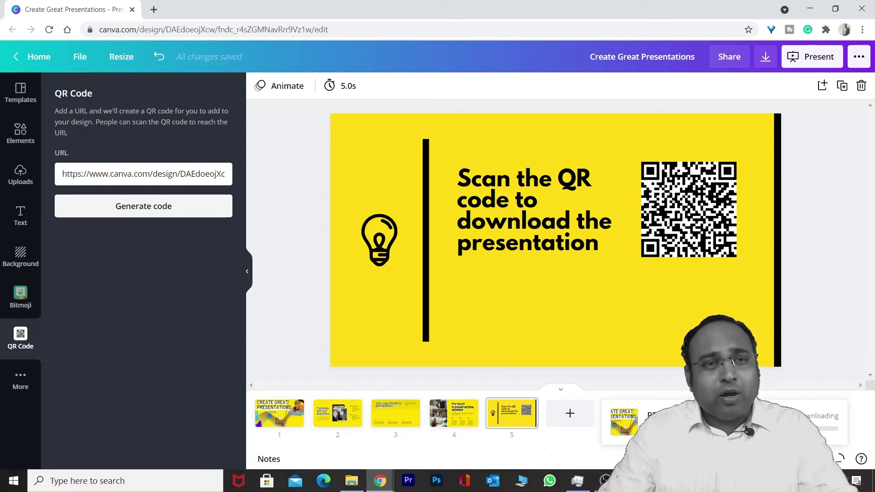
Step: Switch to PowerPoint and play the downloaded presentation as a slide show through to the QR code slide, ending the show there
mouse_move(634, 481)
click(633, 428)
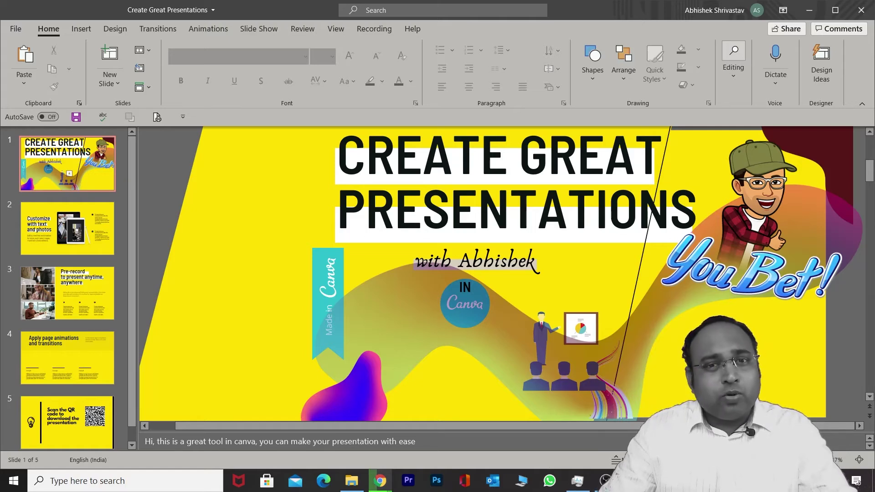
key(F5)
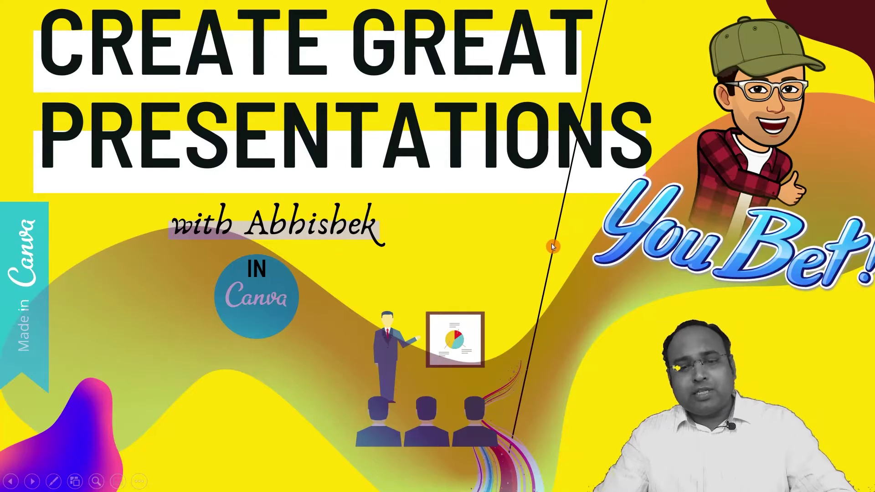
click(554, 247)
click(559, 245)
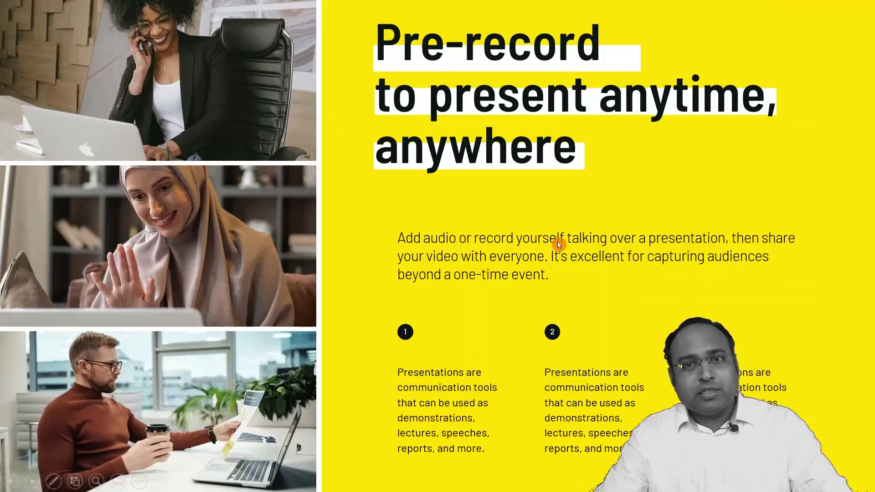
click(560, 244)
click(561, 244)
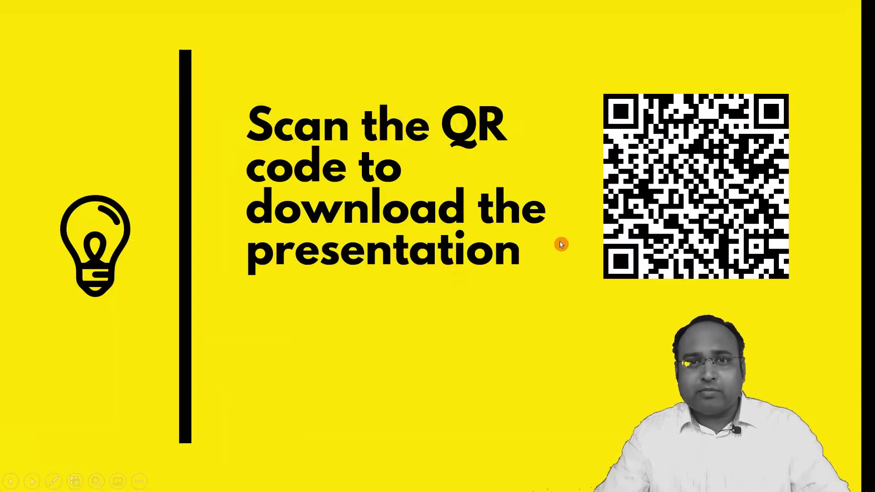
key(Escape)
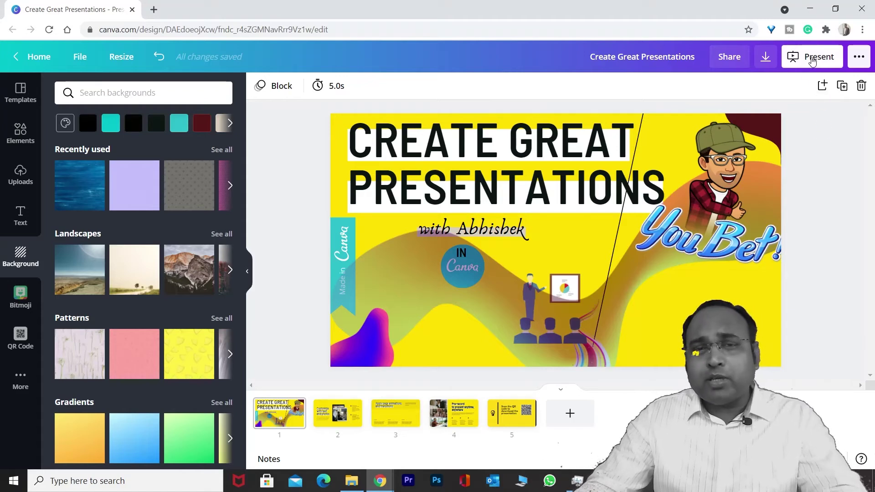
Step: Present the Canva design in Presenter view and move the Audience Window up and toward the middle of the screen
click(811, 61)
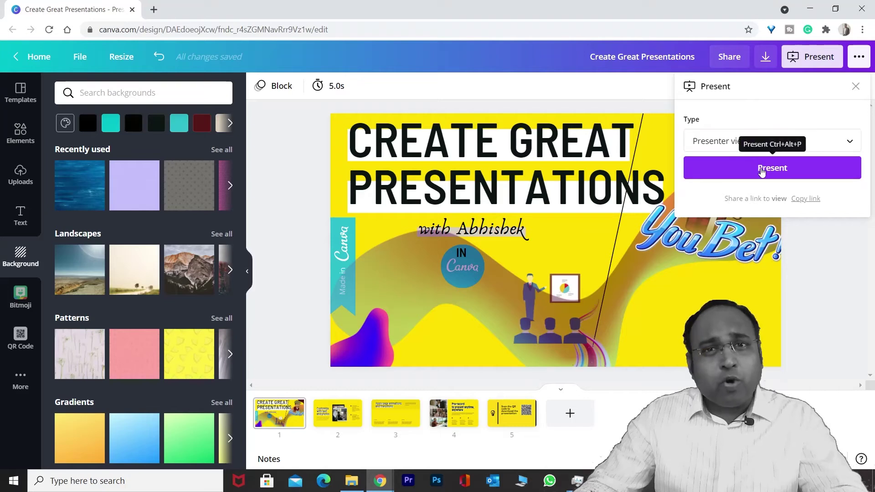
click(765, 175)
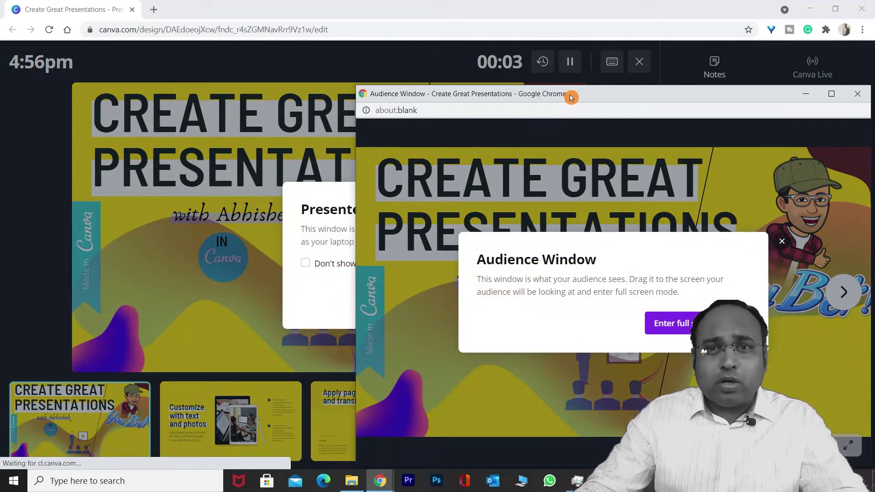
drag(570, 97, 572, 79)
drag(497, 73, 414, 51)
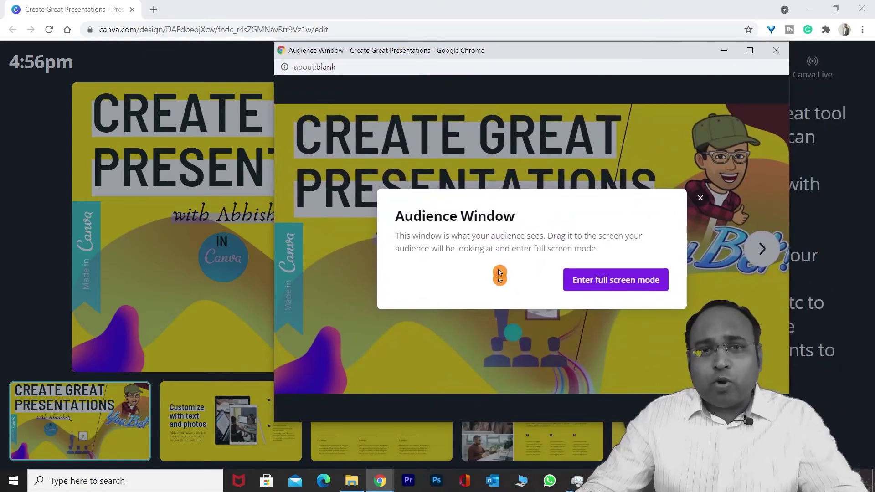
drag(492, 51, 411, 52)
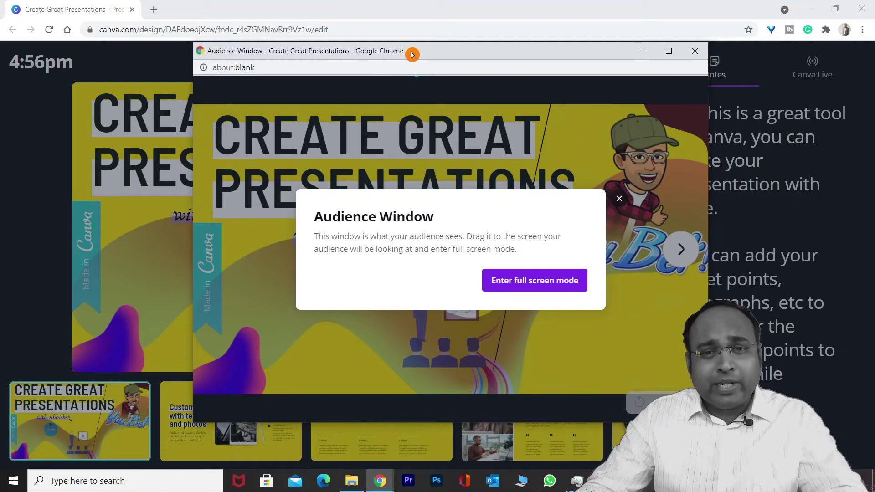
Step: Put the Audience Window into full screen mode
click(505, 153)
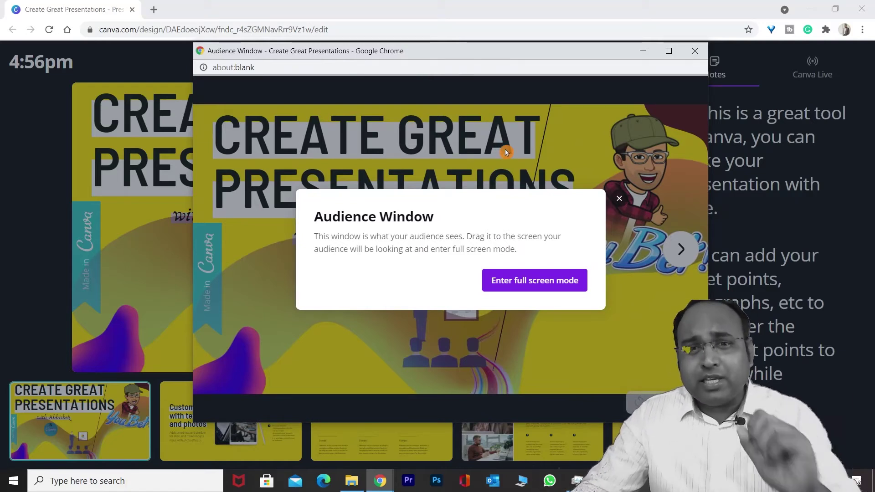
click(621, 144)
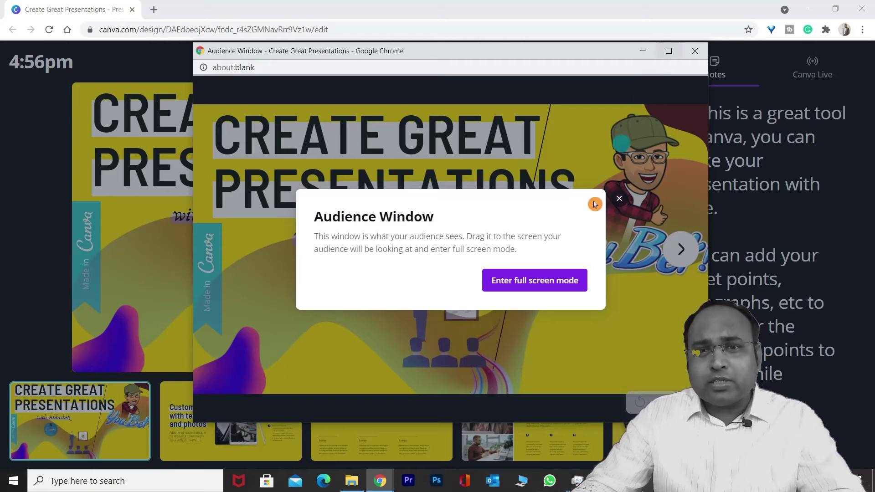
click(542, 283)
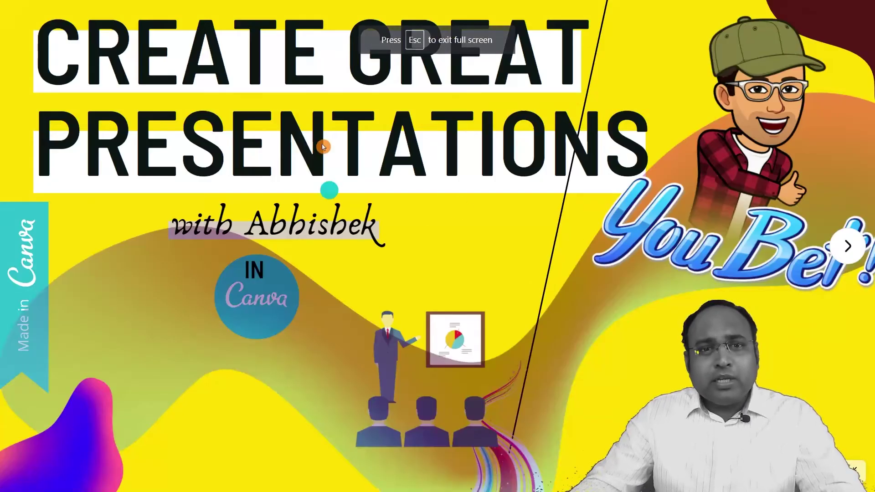